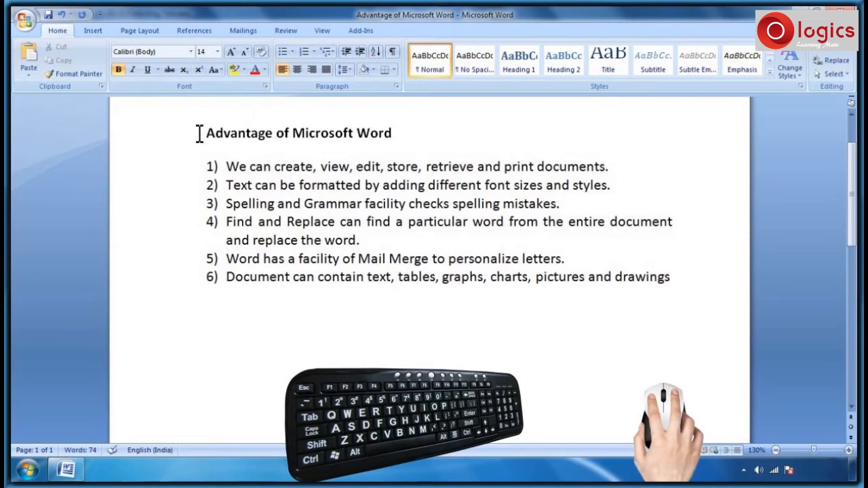
Increase the left indent of the heading "Advantage of Microsoft Word" by six steps.
left_click_drag(199, 133, 394, 133)
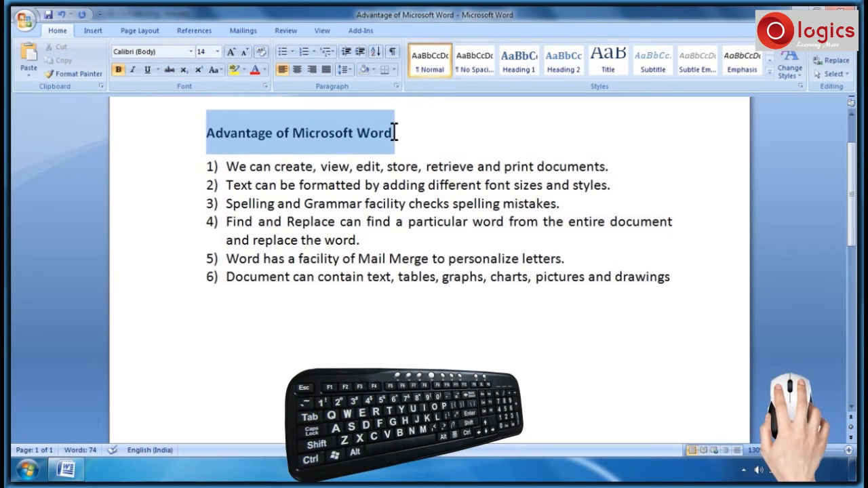
left_click(361, 53)
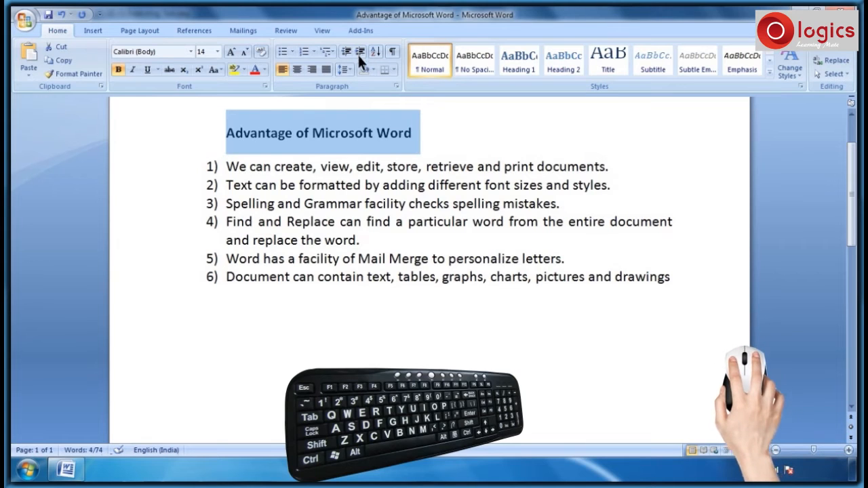
left_click(360, 53)
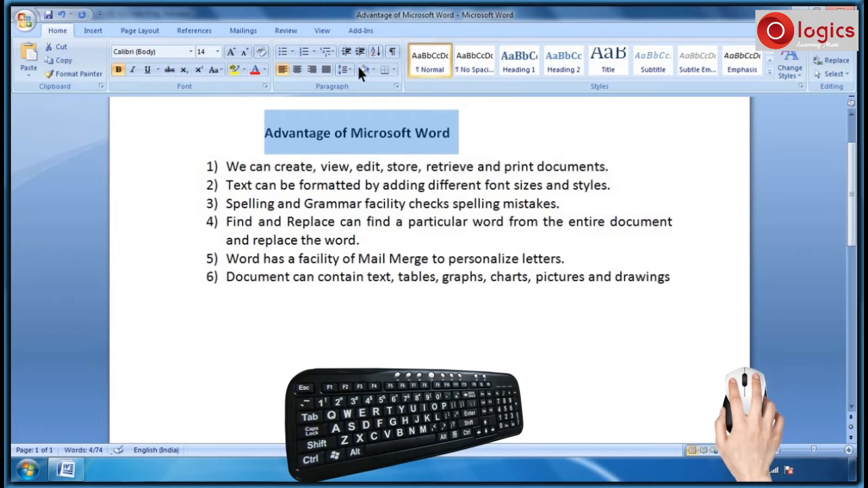
left_click(360, 53)
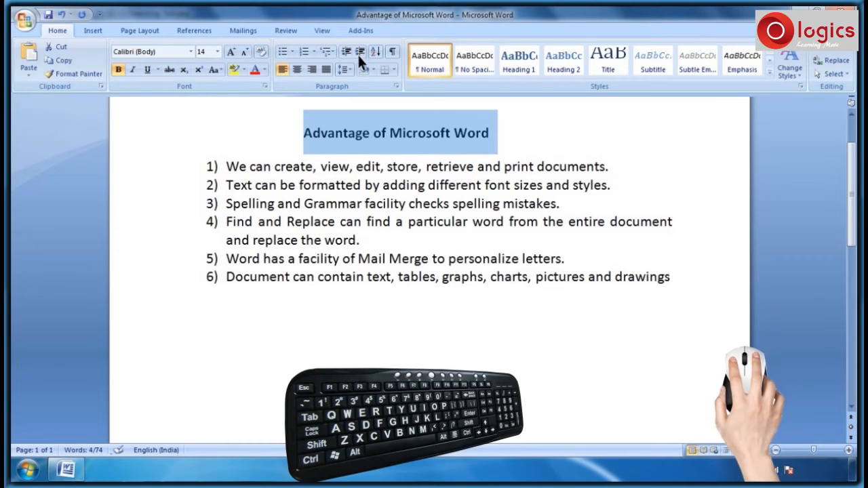
left_click(360, 53)
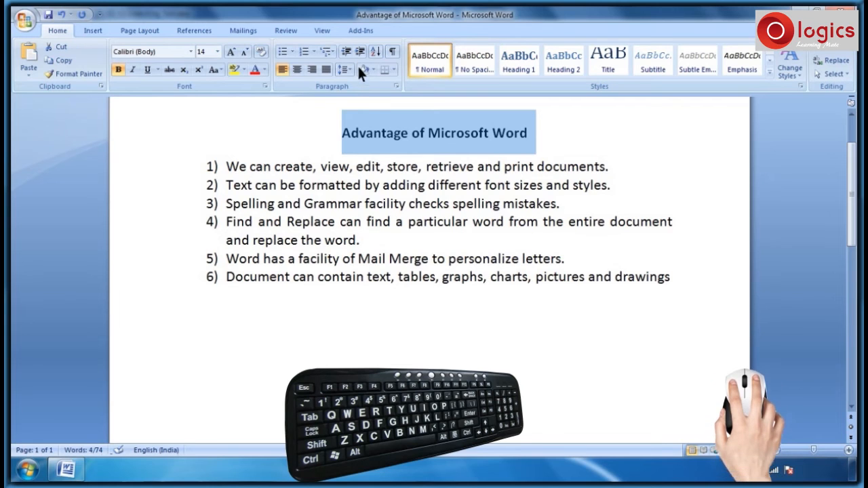
left_click(360, 53)
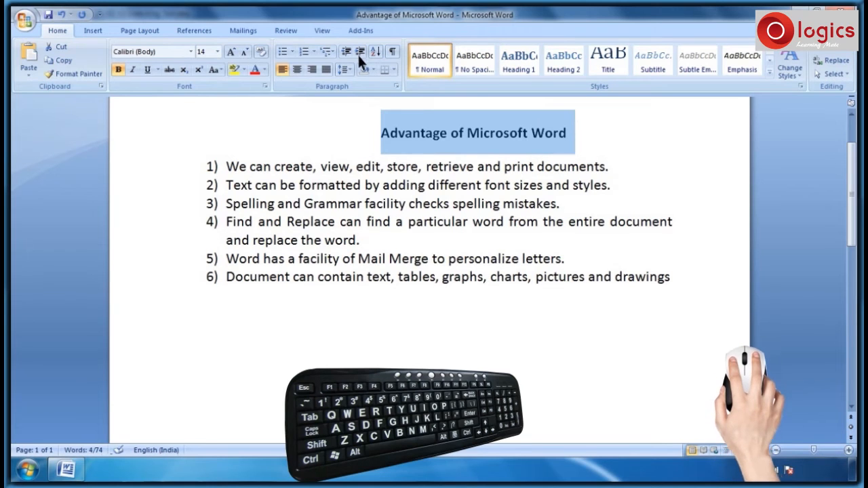
left_click(360, 53)
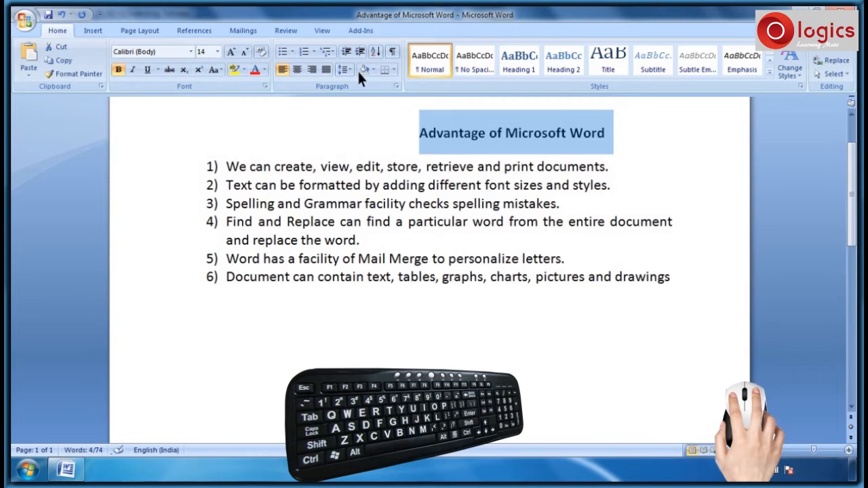
Decrease the heading's left indent by three steps and deselect it.
left_click(347, 52)
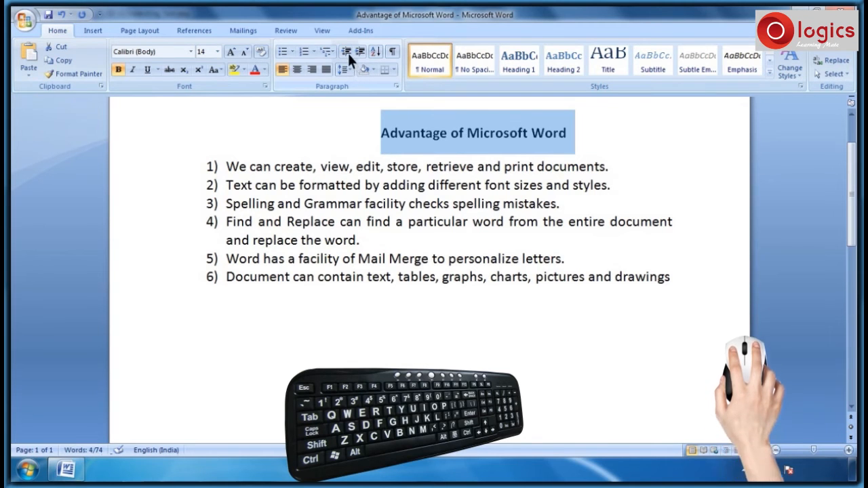
left_click(347, 53)
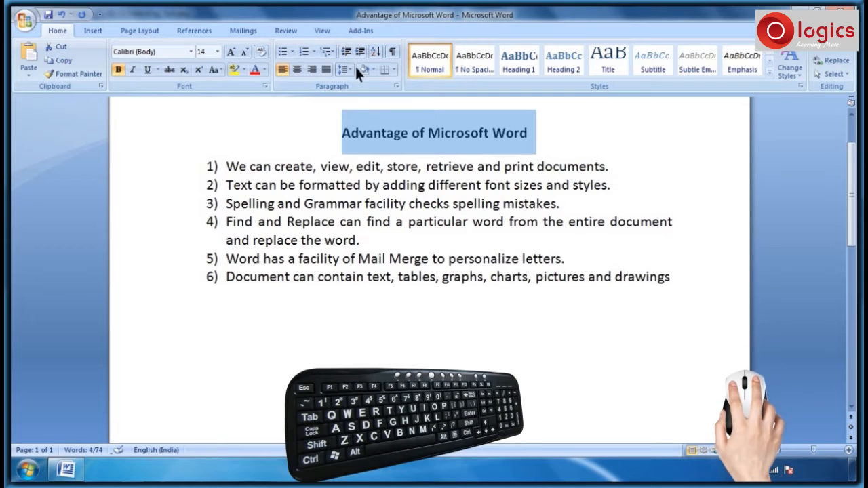
left_click(347, 53)
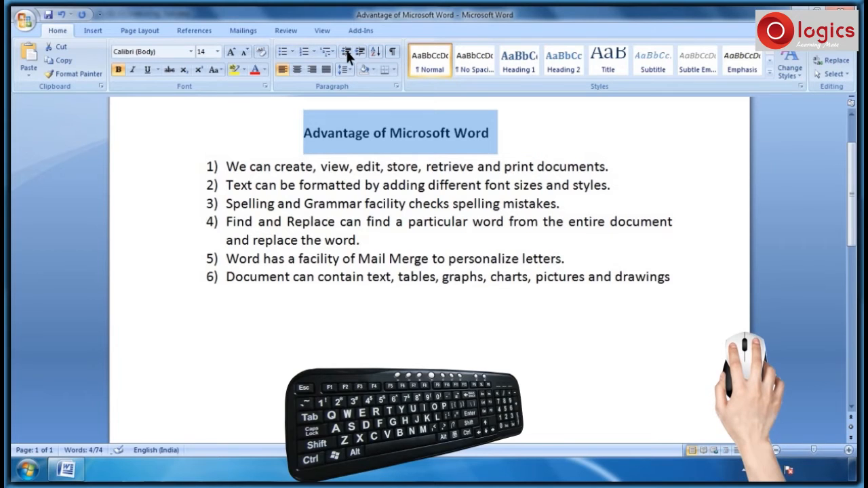
left_click(281, 112)
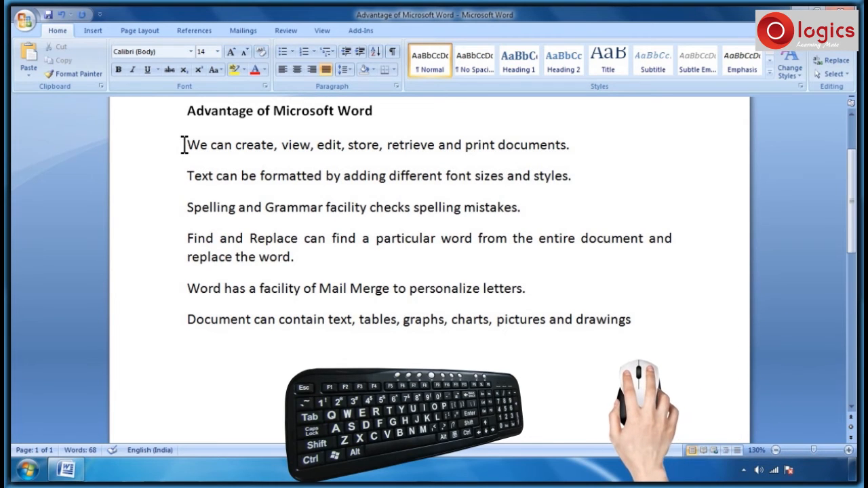
Turn the first two paragraphs below the heading into round bullet points, one after the other.
left_click_drag(188, 144, 572, 144)
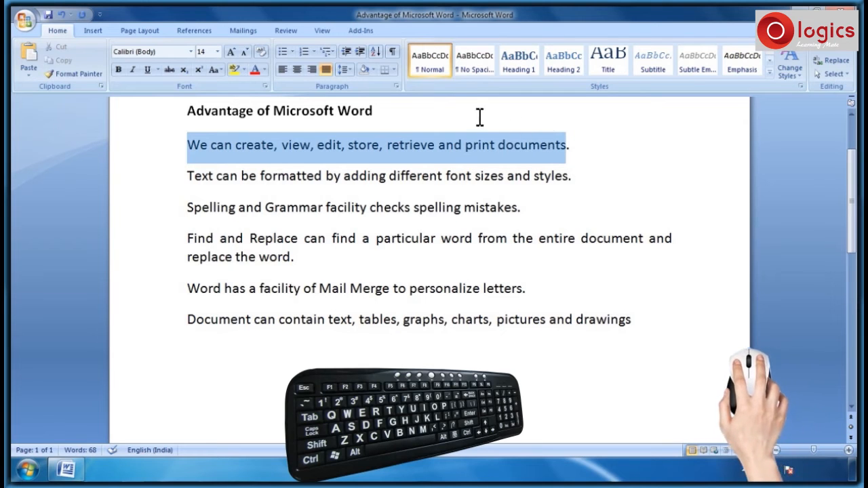
left_click(282, 53)
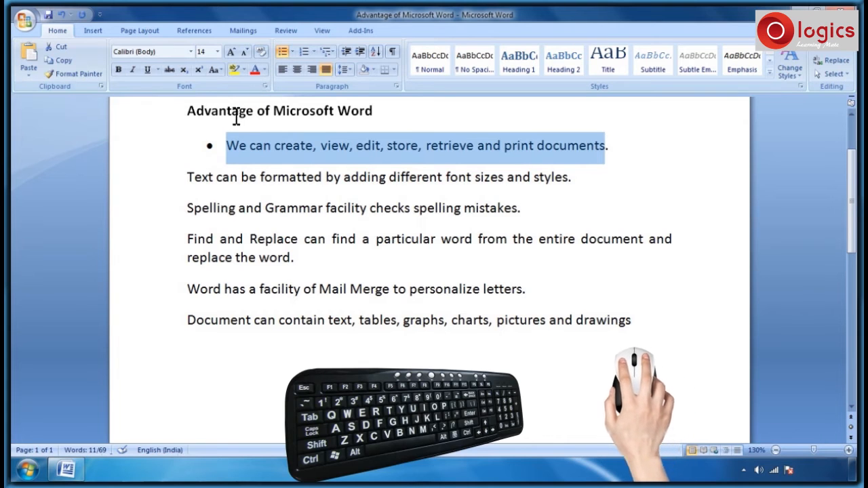
left_click(184, 177)
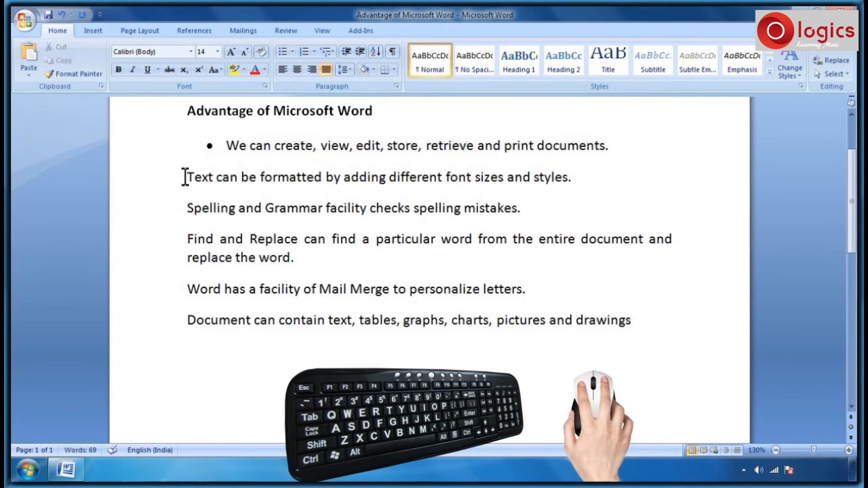
left_click_drag(184, 177, 573, 177)
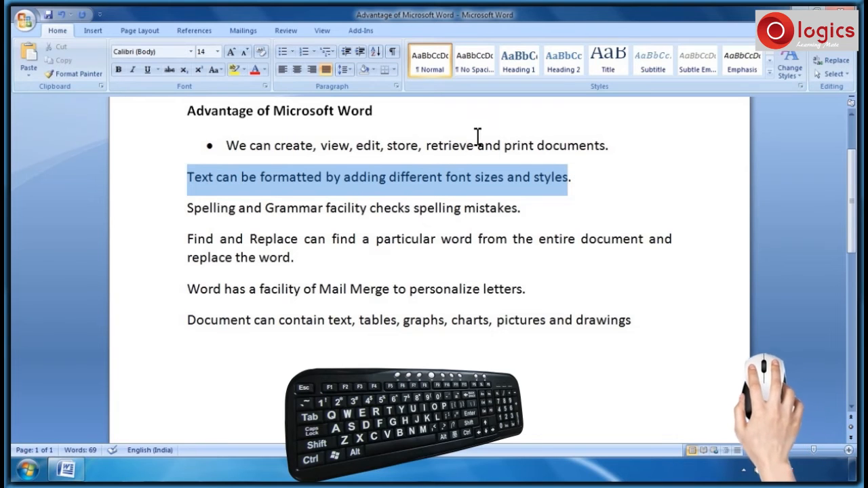
left_click(282, 50)
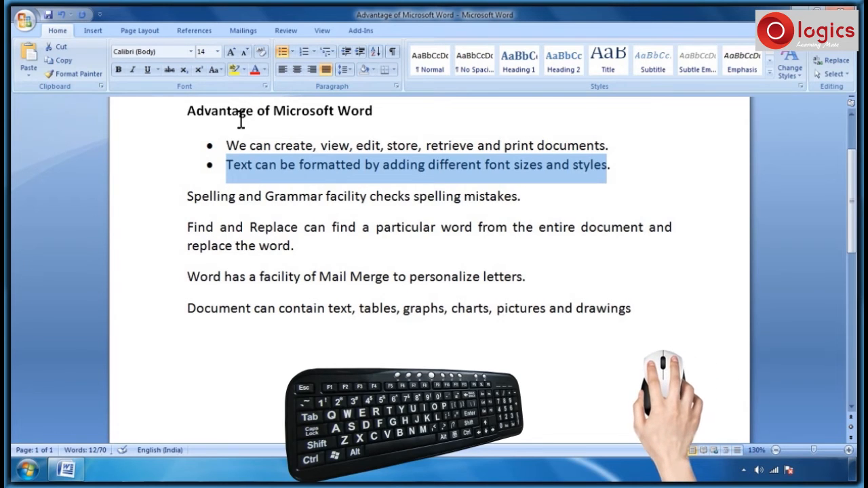
Apply round bullets to all six paragraphs below the heading and convert them to a 1., 2., 3. numbered list.
left_click(223, 145)
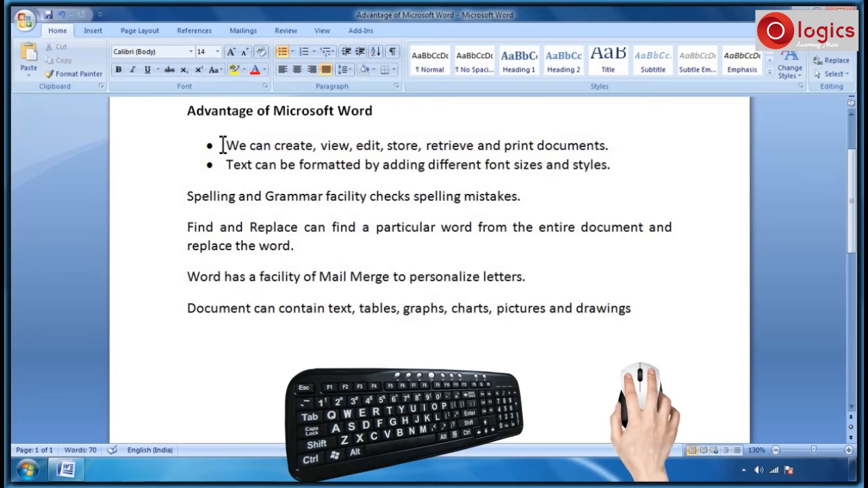
left_click_drag(222, 145, 333, 333)
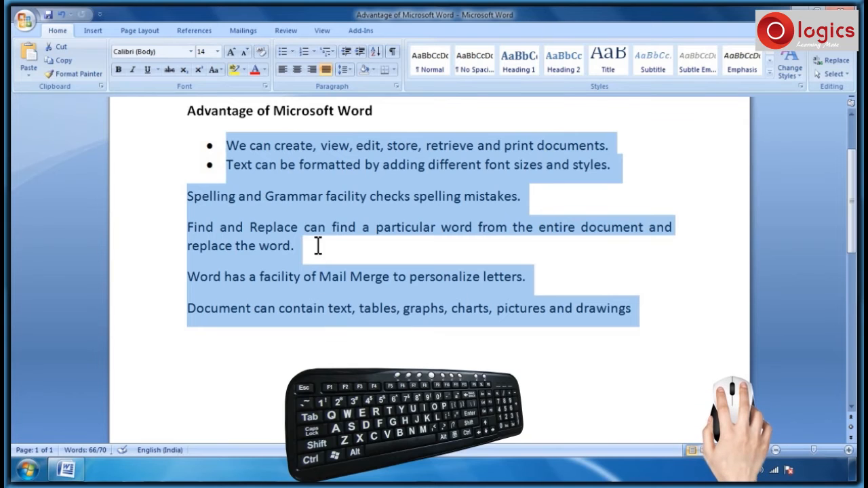
left_click(281, 53)
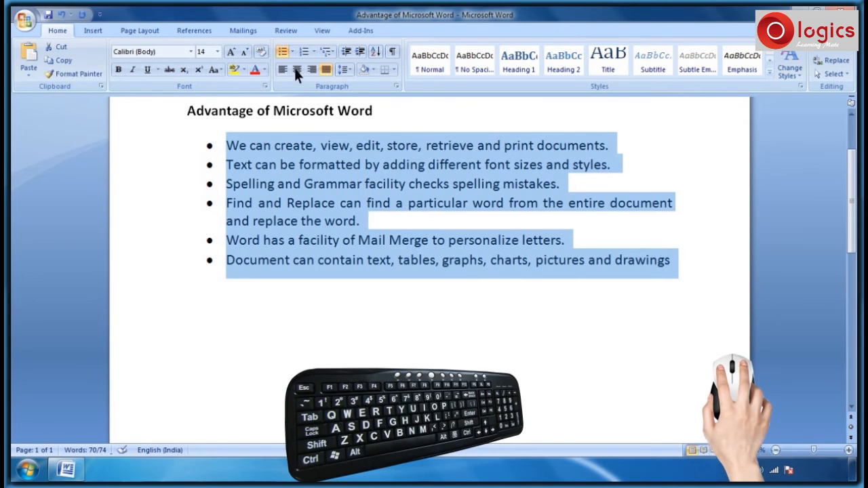
left_click(303, 51)
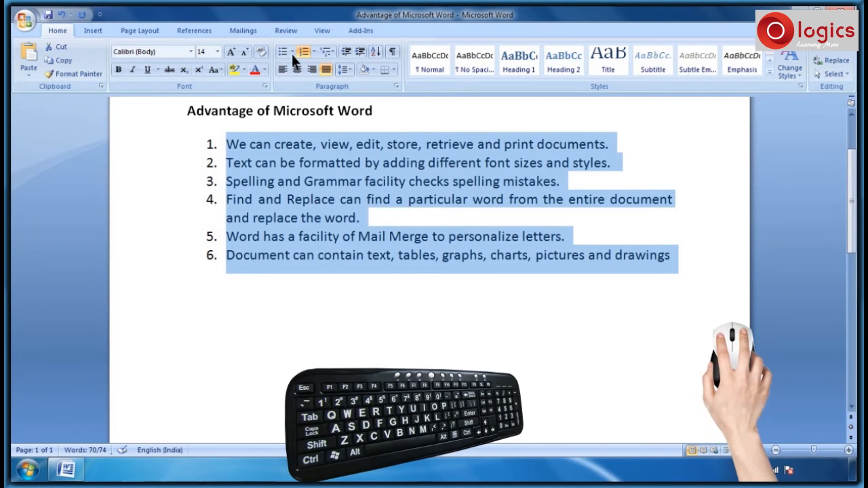
Switch the six-item list to four-diamond bullets and change it to the 1), 2), 3) number format.
left_click(291, 52)
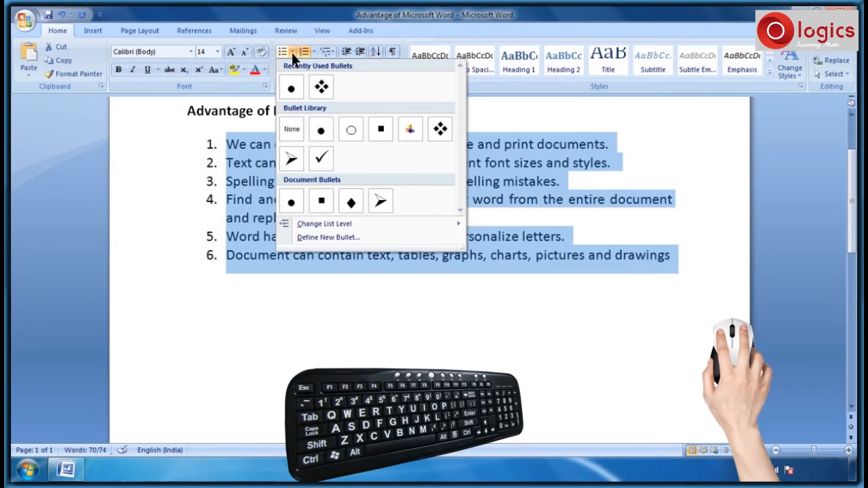
left_click(322, 87)
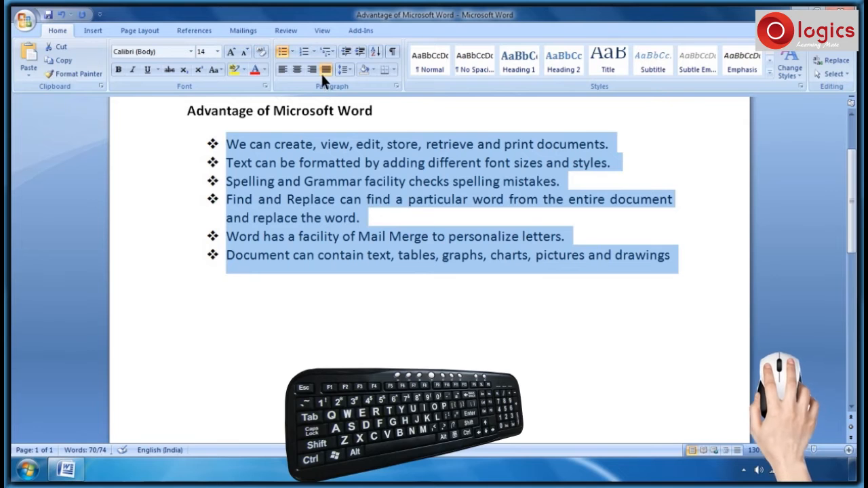
left_click(314, 53)
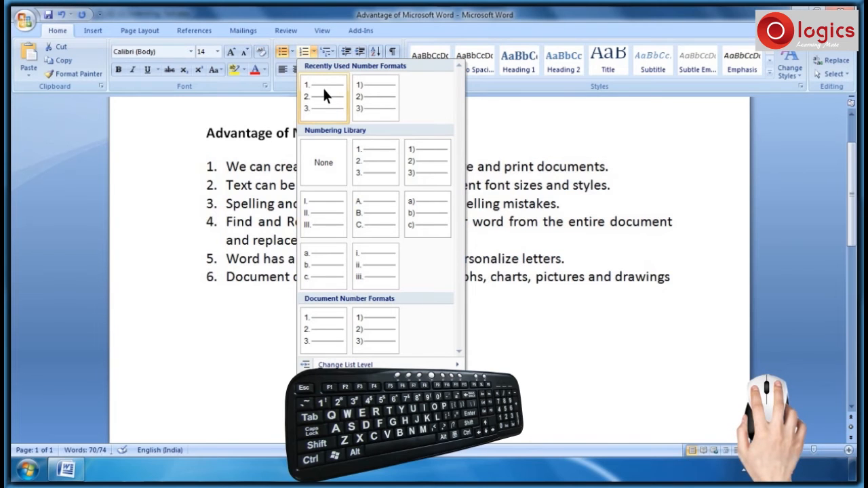
left_click(373, 90)
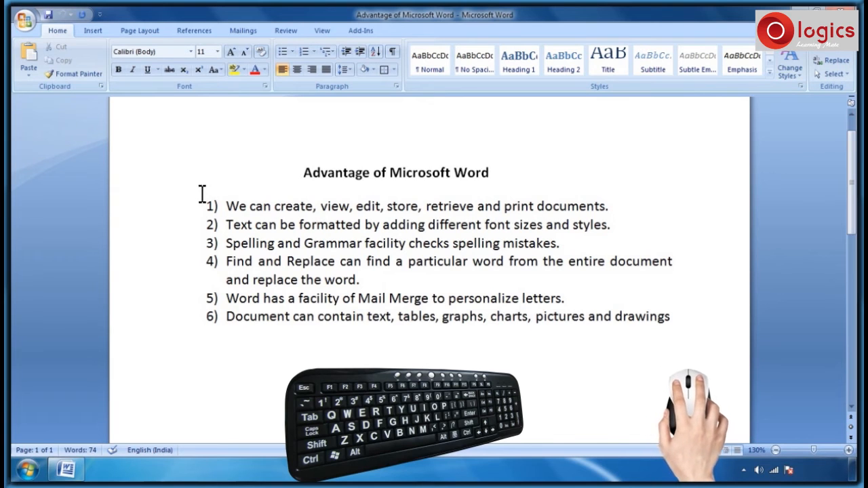
Apply outside borders around the entire six-item numbered list.
left_click_drag(223, 205, 281, 225)
left_click_drag(318, 252, 416, 335)
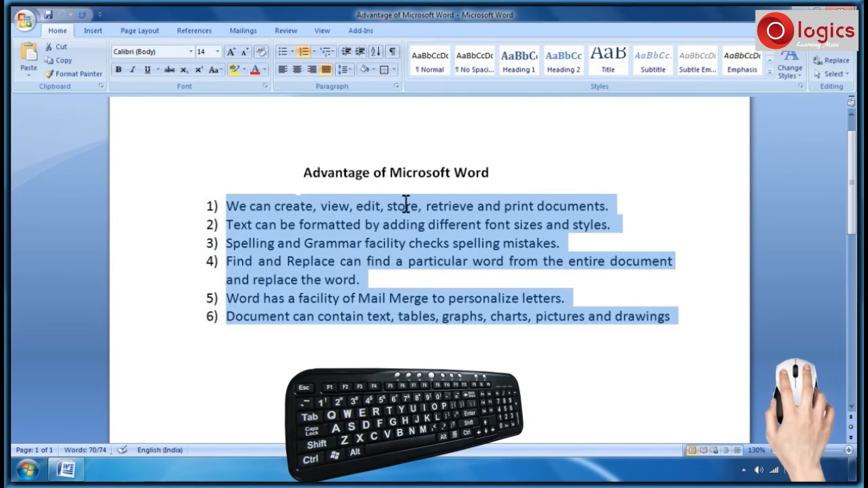
left_click(393, 69)
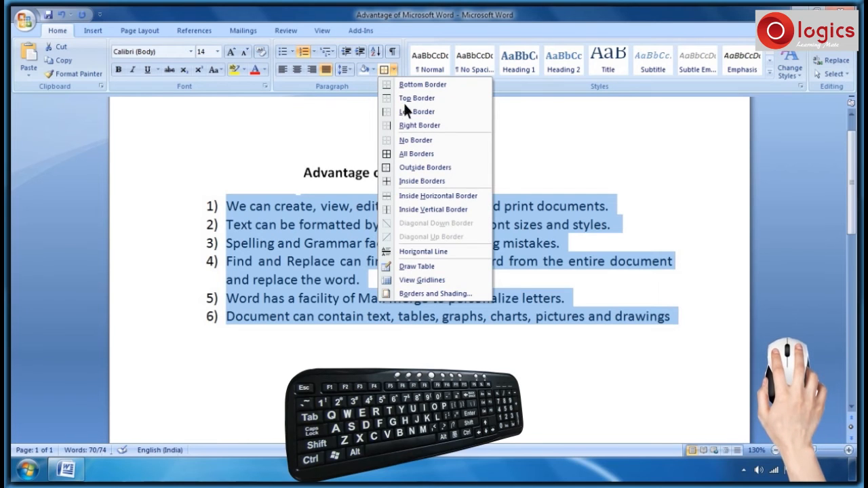
left_click(425, 169)
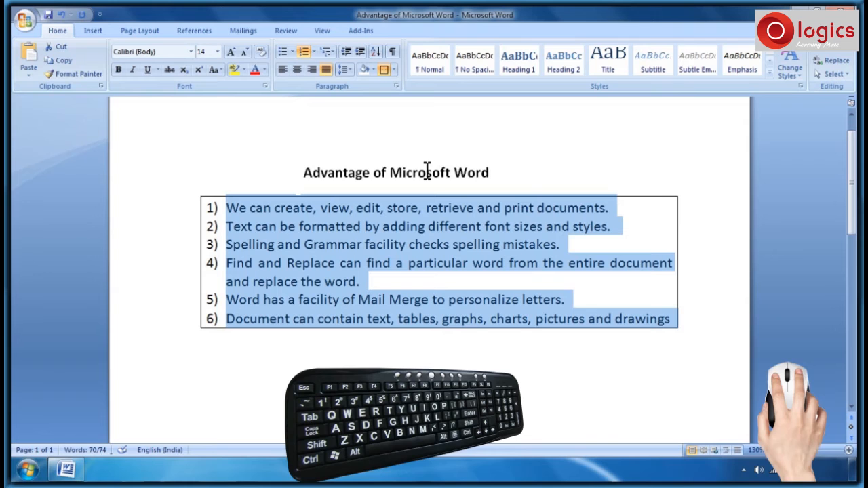
Apply outside borders to the heading "Advantage of Microsoft Word" and deselect it.
left_click(297, 172)
left_click_drag(297, 171, 494, 171)
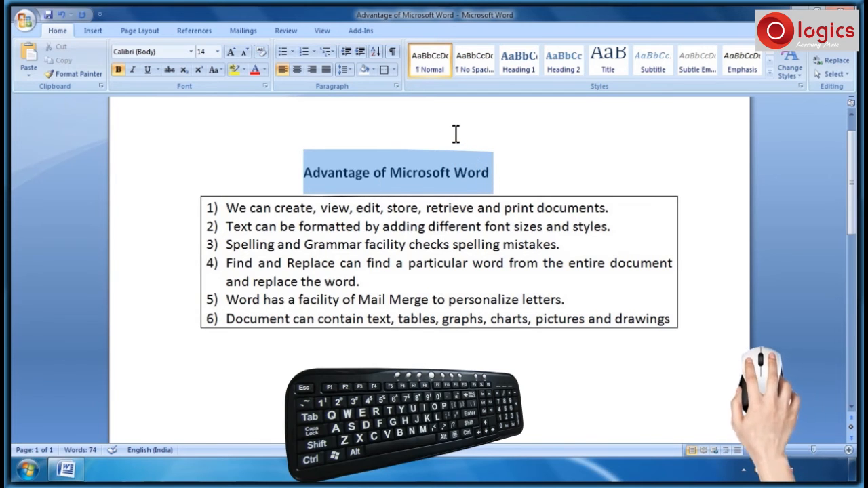
left_click(394, 70)
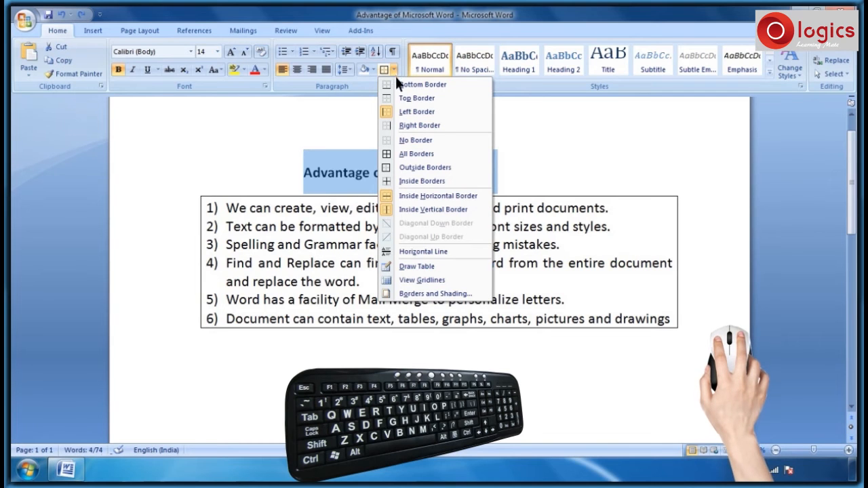
left_click(424, 166)
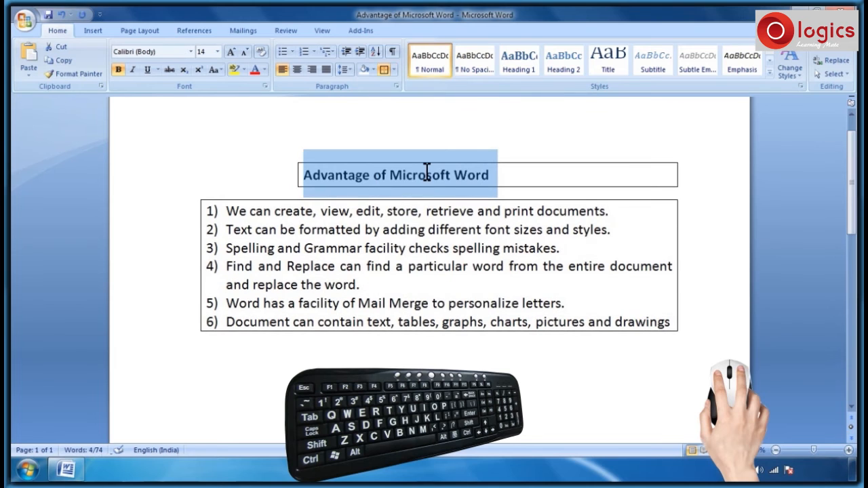
left_click(504, 134)
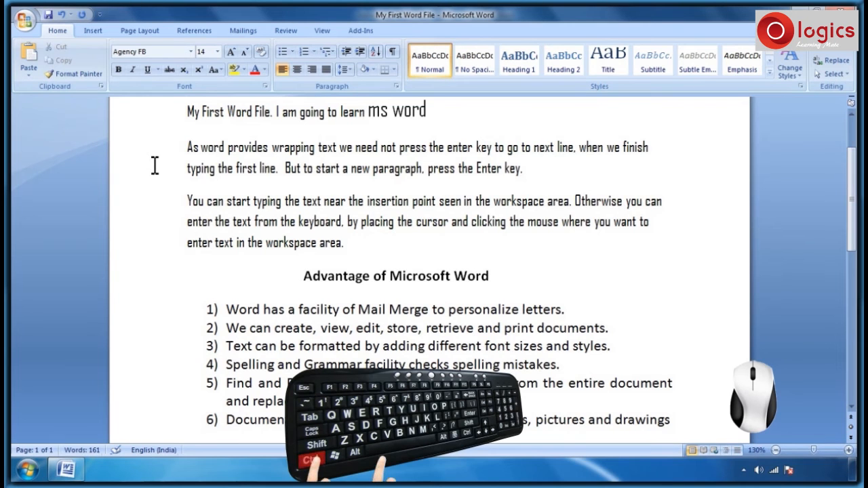
Search the document for "word" and go to its first occurrence.
key("ctrl+f")
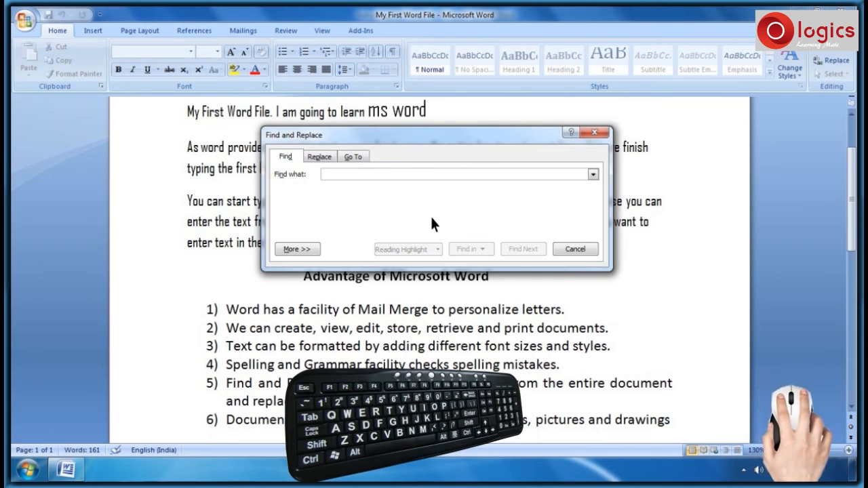
left_click(575, 248)
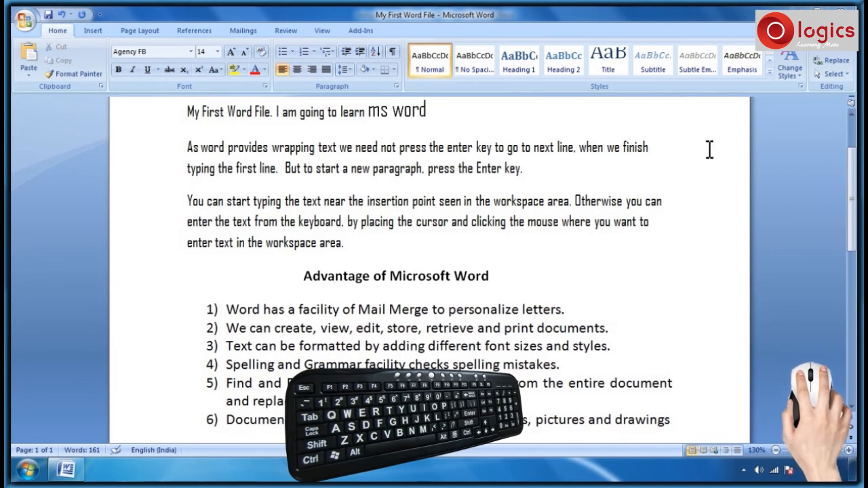
left_click(830, 51)
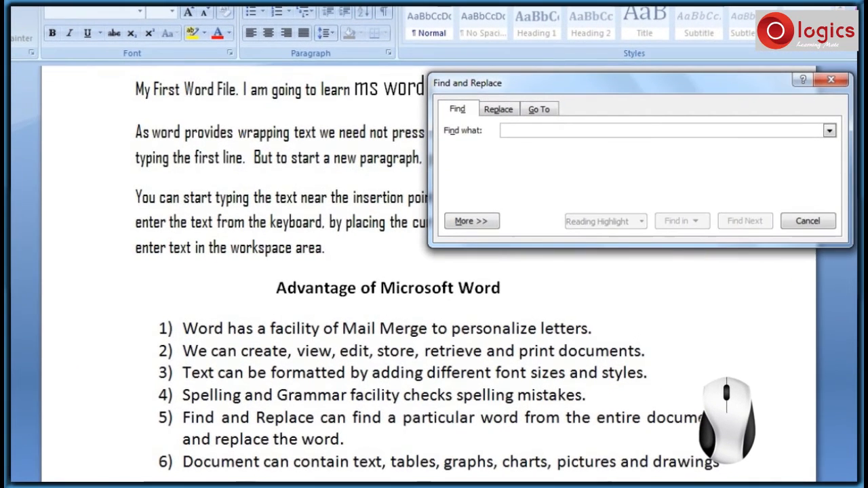
type("word")
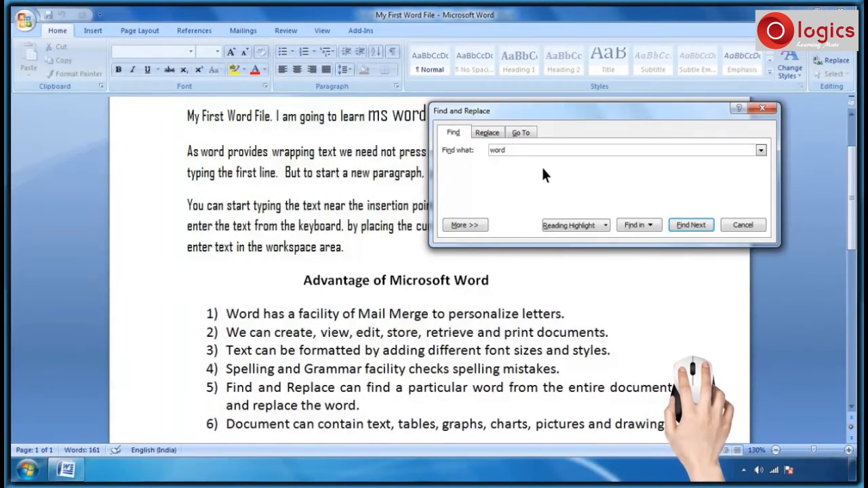
left_click(690, 225)
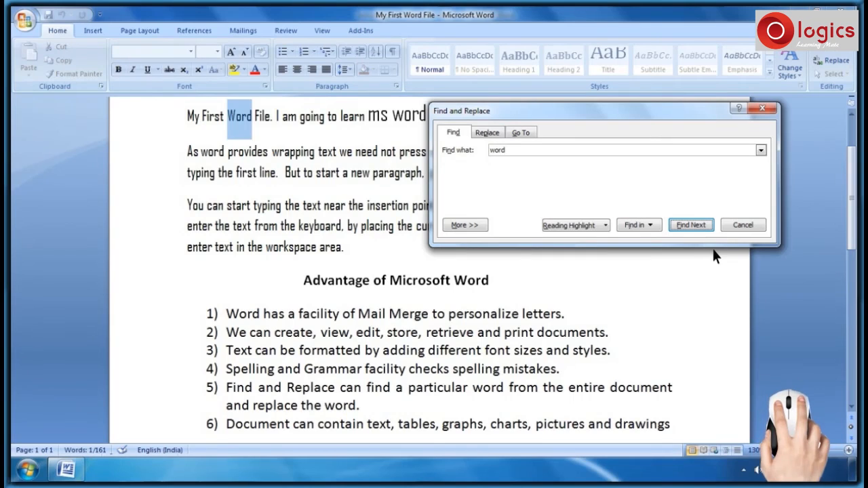
Step through the remaining occurrences of "word" to the end of the document and dismiss the search notice.
left_click(692, 224)
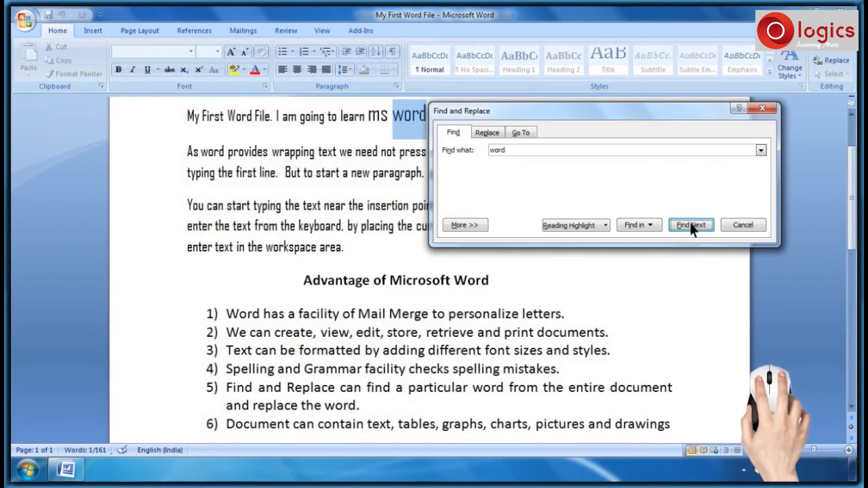
left_click(692, 226)
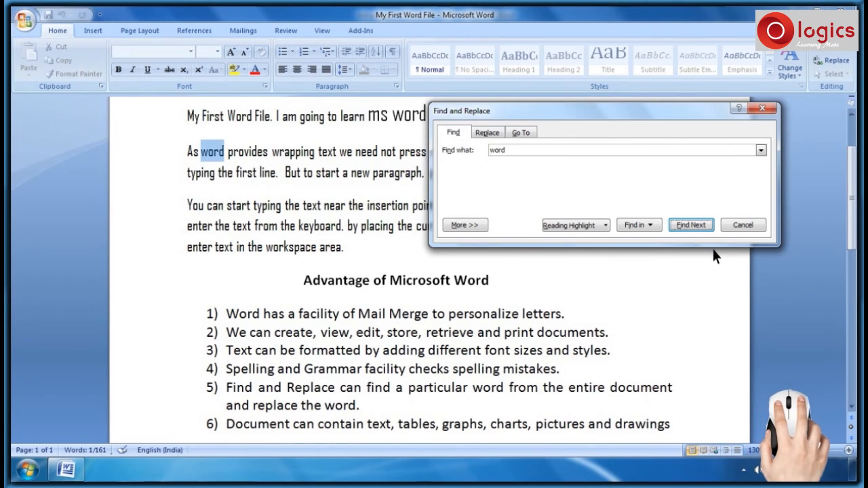
left_click(691, 225)
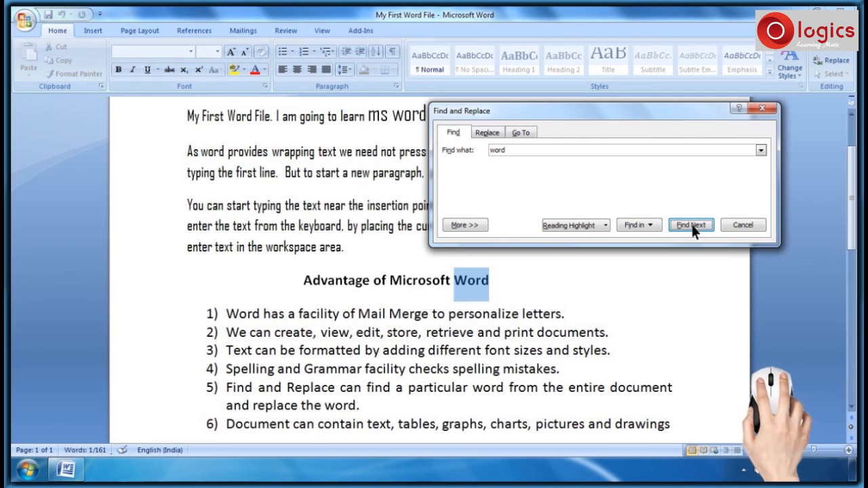
left_click(692, 224)
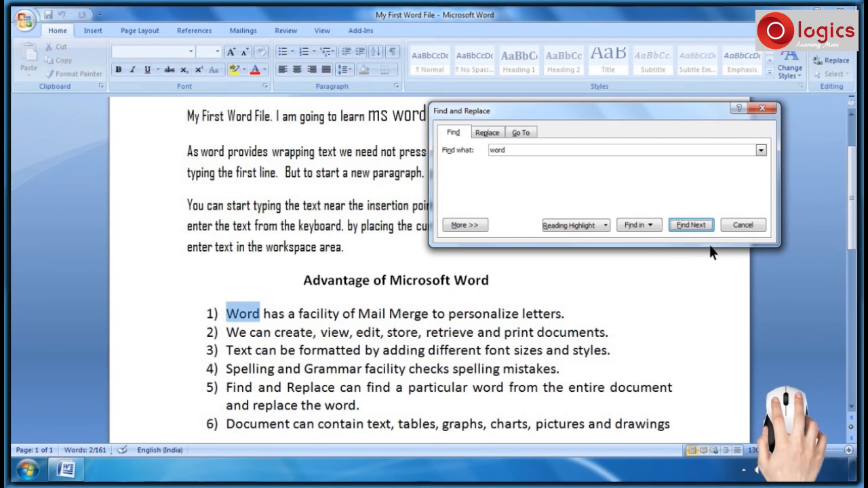
left_click(691, 225)
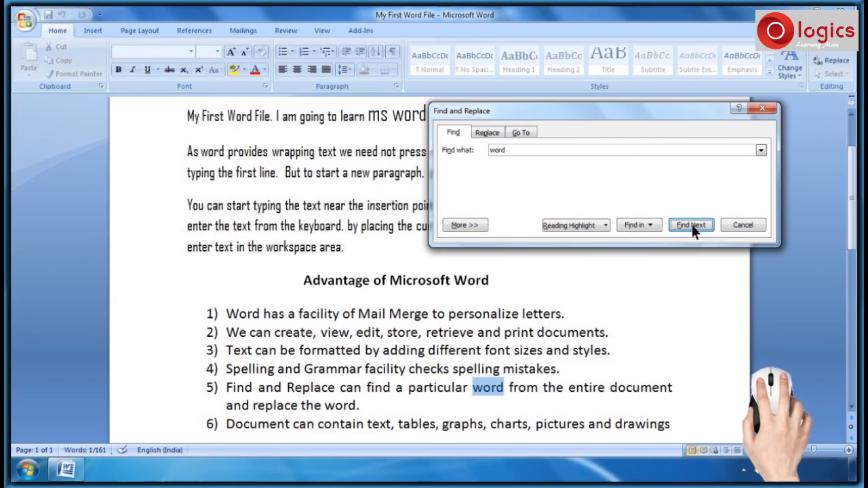
left_click(691, 224)
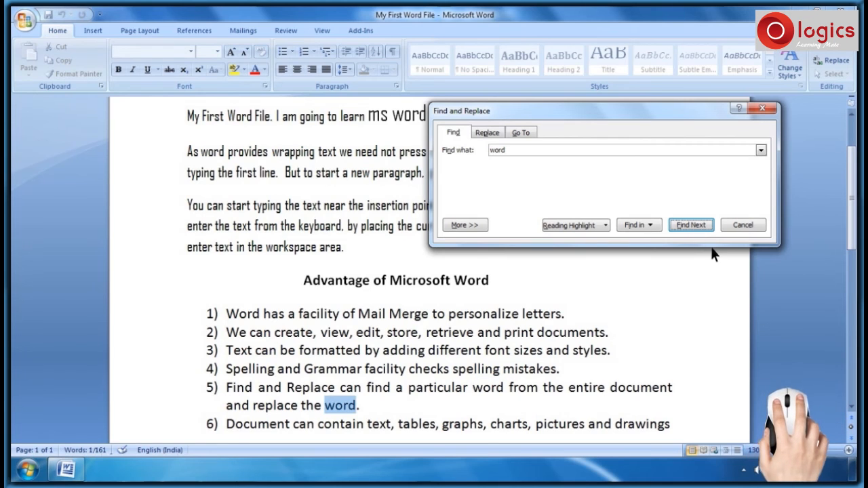
left_click(692, 225)
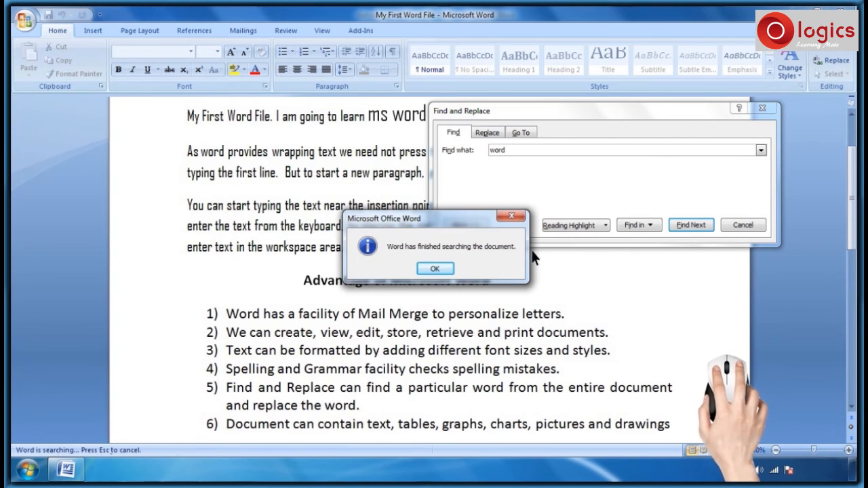
left_click(434, 268)
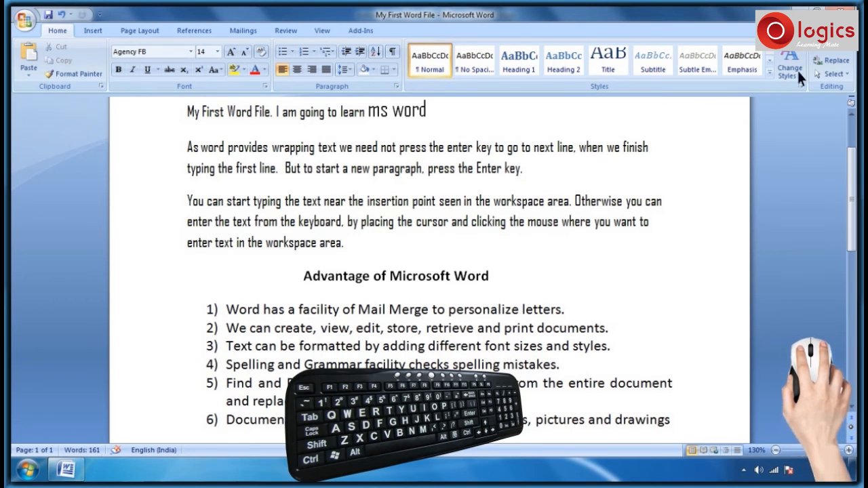
Replace "word" with "WORD" one occurrence at a time in the opening line and the paragraph about wrapping text.
left_click(830, 53)
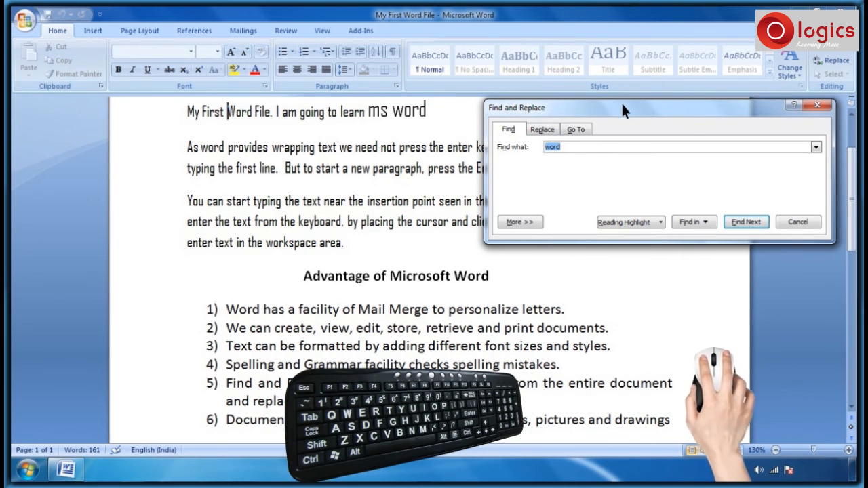
left_click(542, 130)
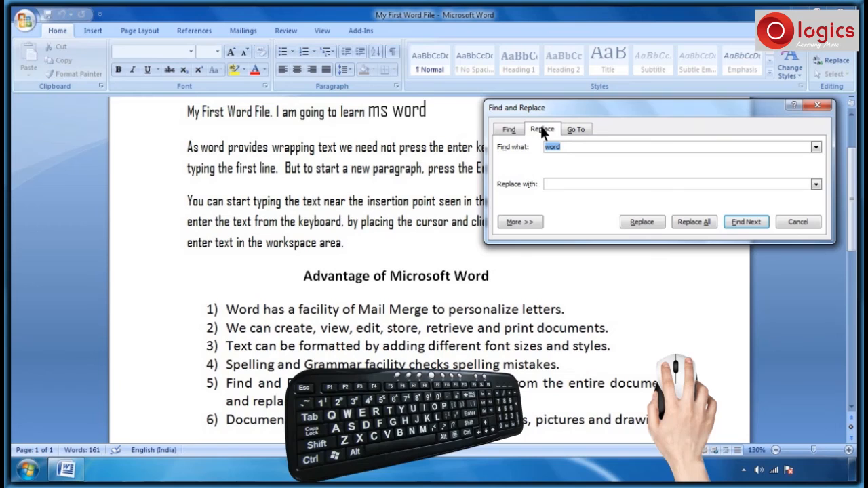
left_click(549, 183)
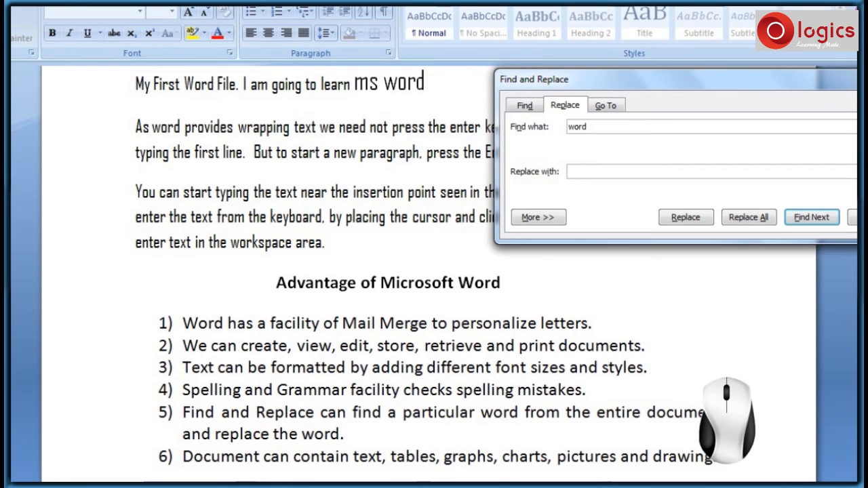
type("WORD")
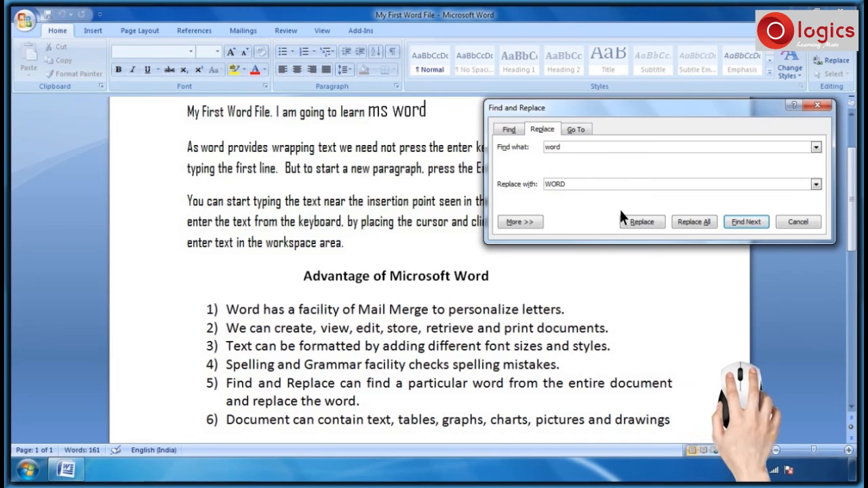
left_click(644, 220)
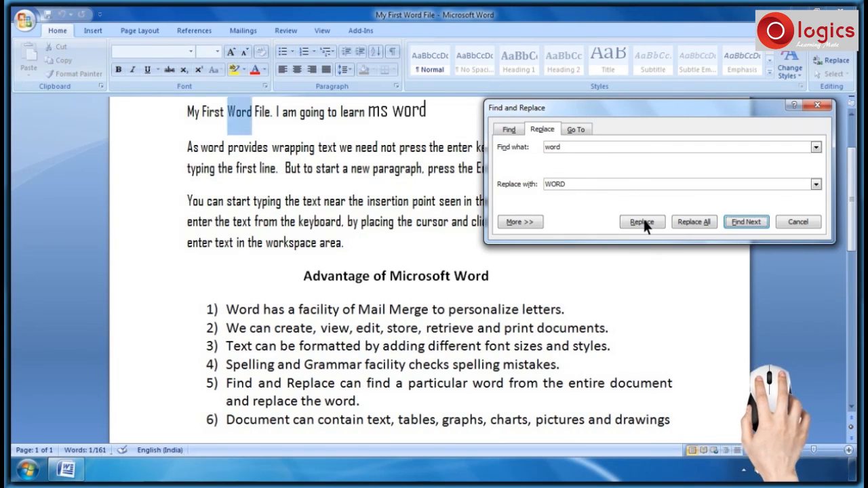
left_click(643, 222)
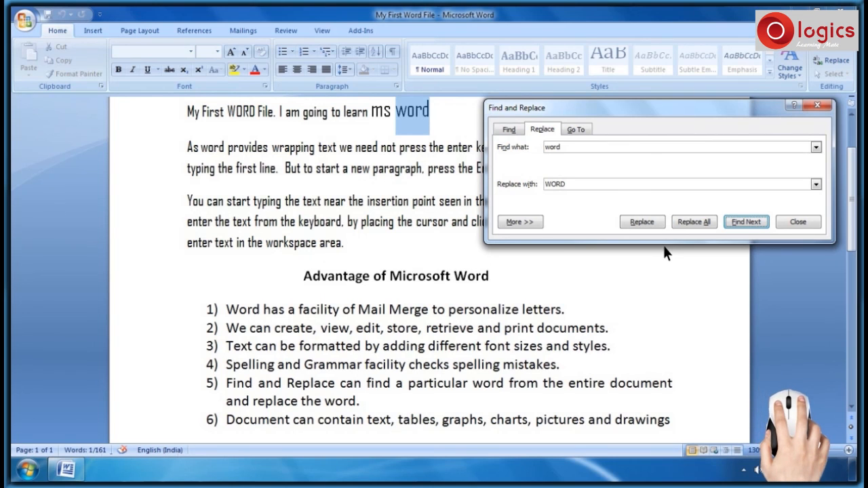
left_click(643, 221)
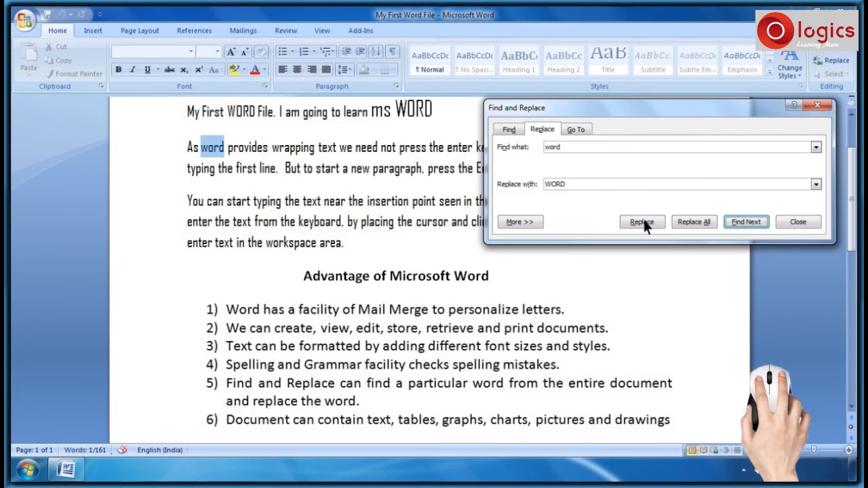
left_click(644, 222)
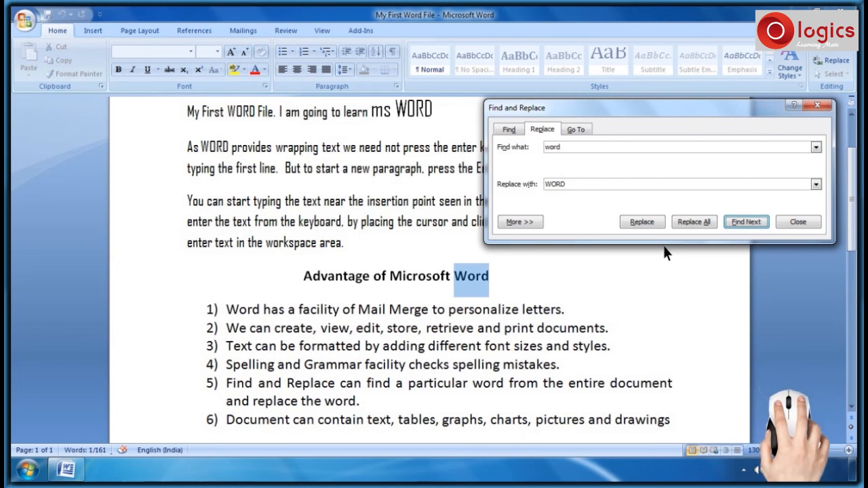
Replace "word" with "WORD" in the heading and list items 1 and 5, and close the find and replace dialog.
left_click(643, 221)
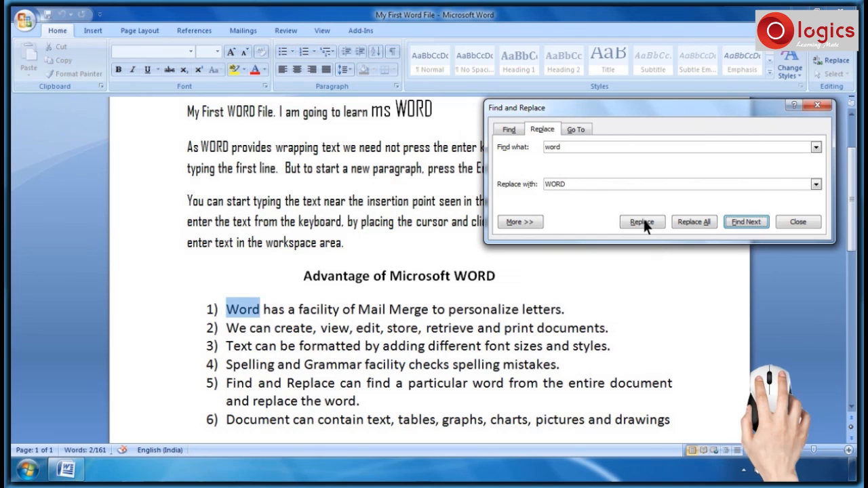
left_click(643, 221)
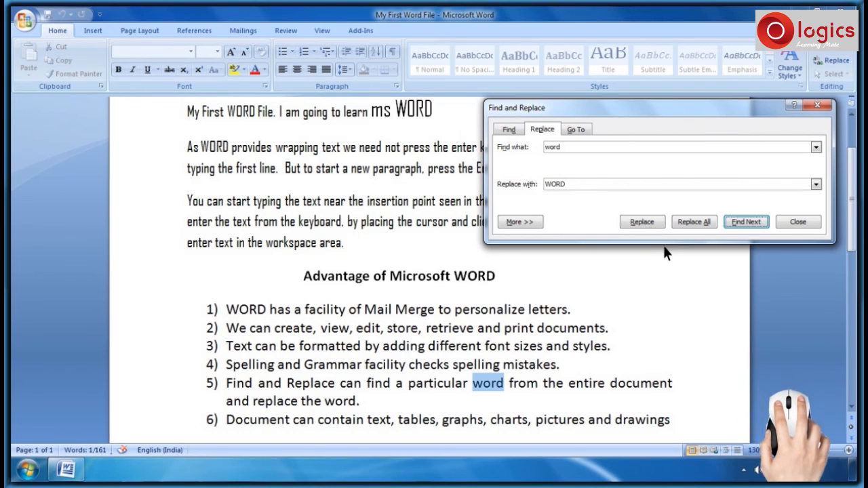
left_click(643, 221)
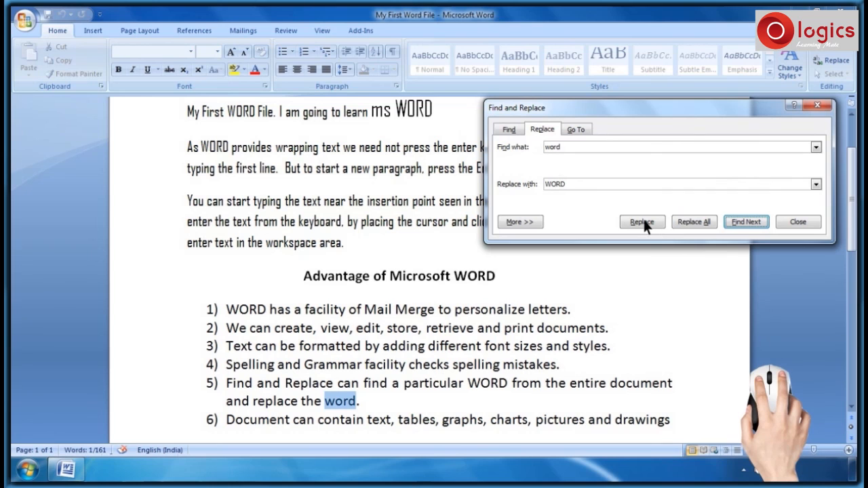
left_click(643, 221)
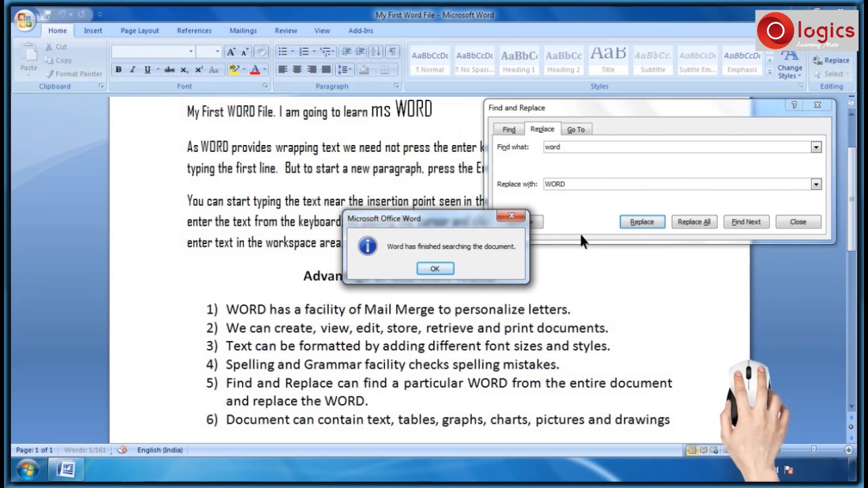
left_click(435, 269)
key("Escape")
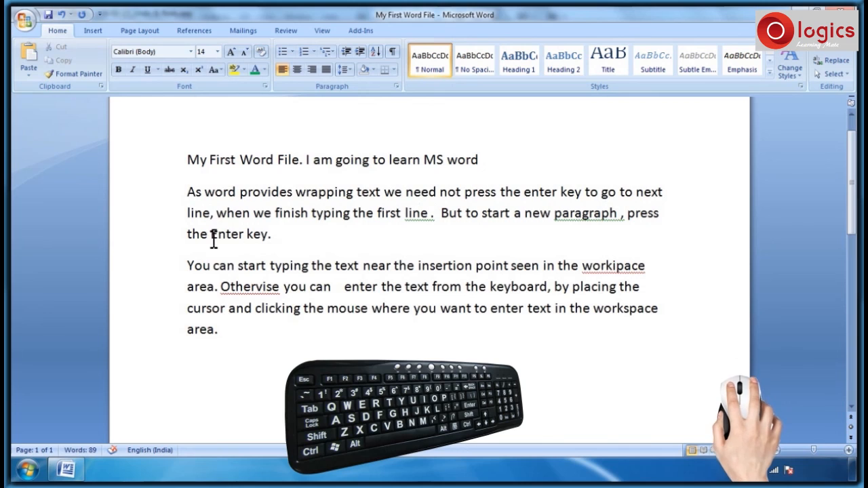
Apply the suggested corrections "Otherwise" for the misspelled "Othervise" and "line." for the flagged "line .".
right_click(243, 285)
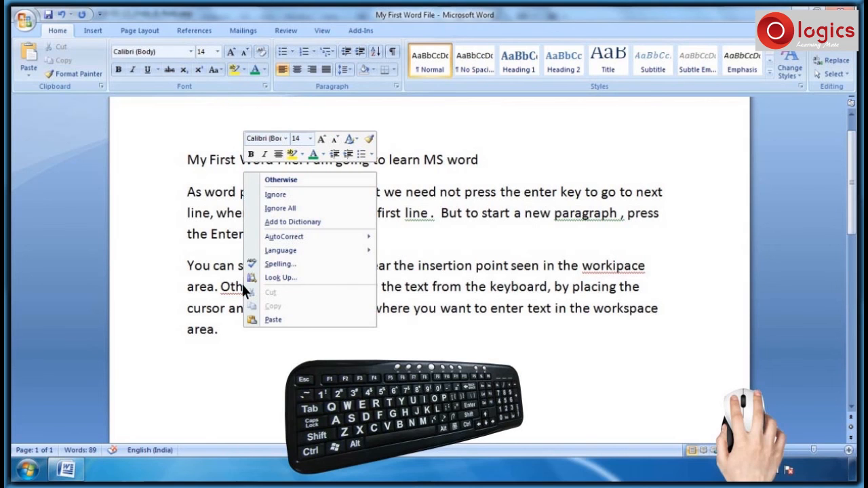
left_click(285, 178)
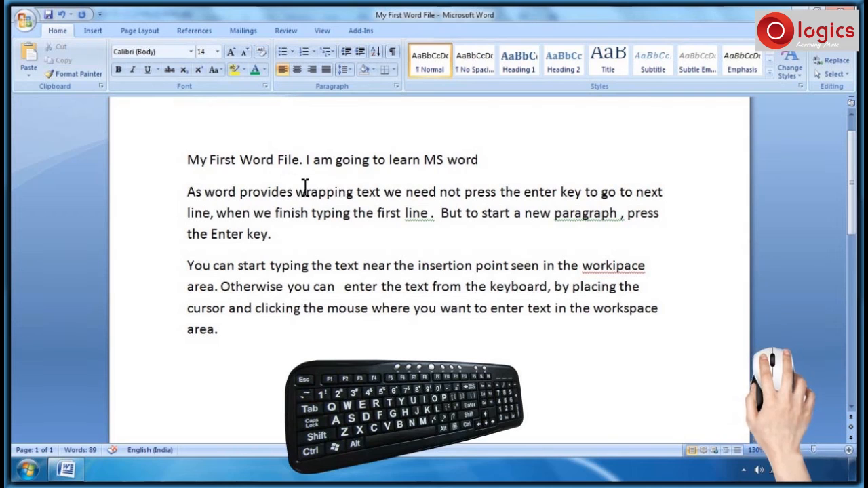
left_click(420, 212)
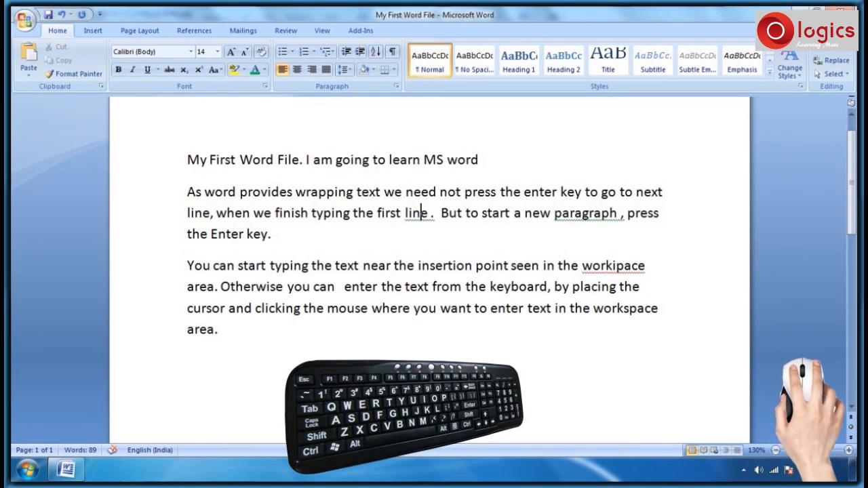
right_click(420, 216)
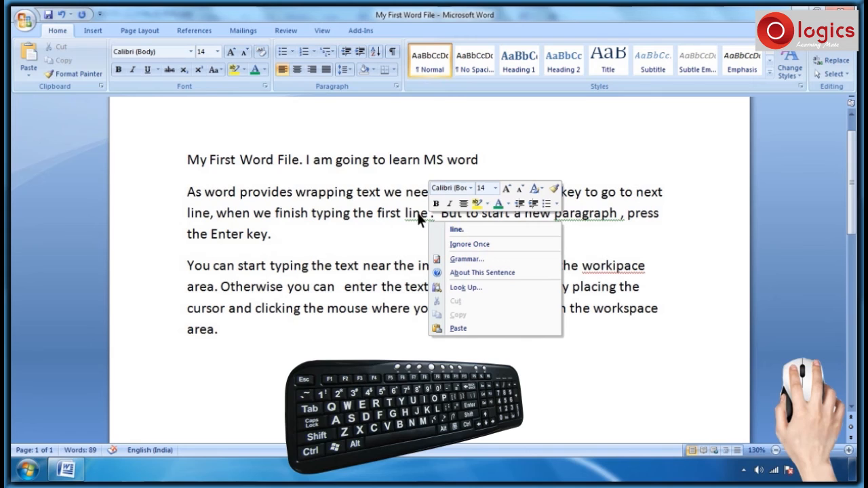
left_click(458, 230)
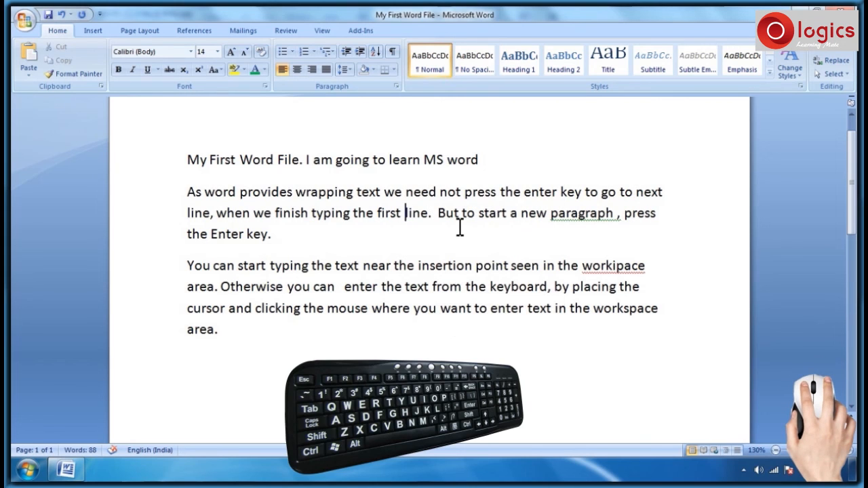
Correct the misspelled "workipace" in the last paragraph to the suggested "workspace".
left_click(606, 265)
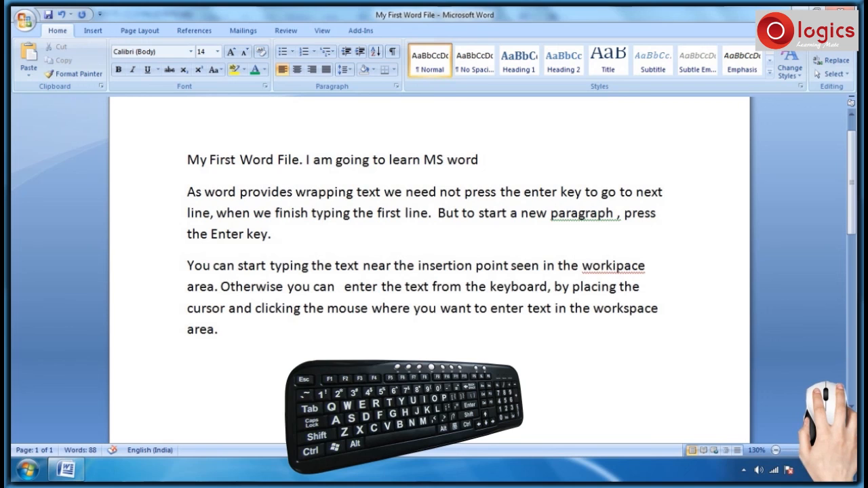
right_click(606, 267)
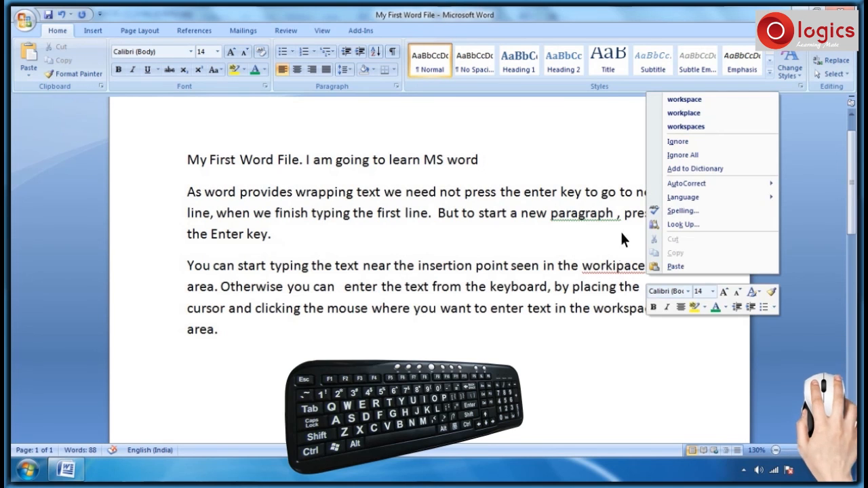
left_click(688, 99)
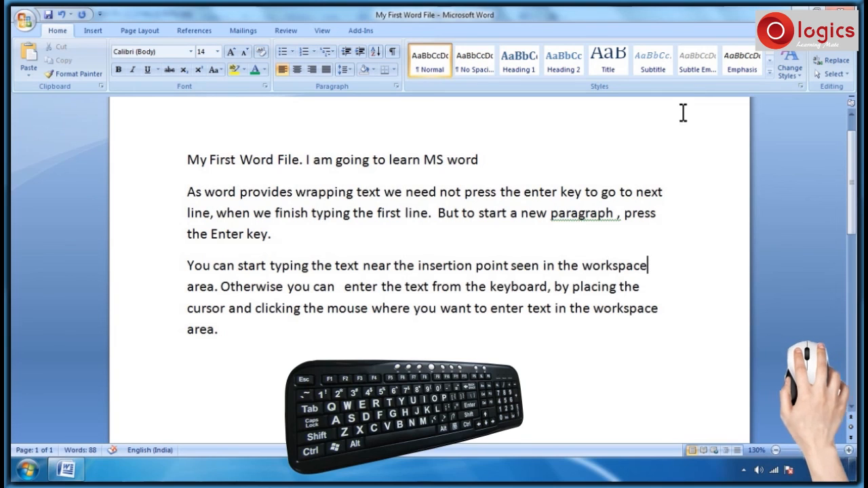
Open the grammar suggestions for the flagged "paragraph ," in the paragraph about wrapping text.
left_click(579, 212)
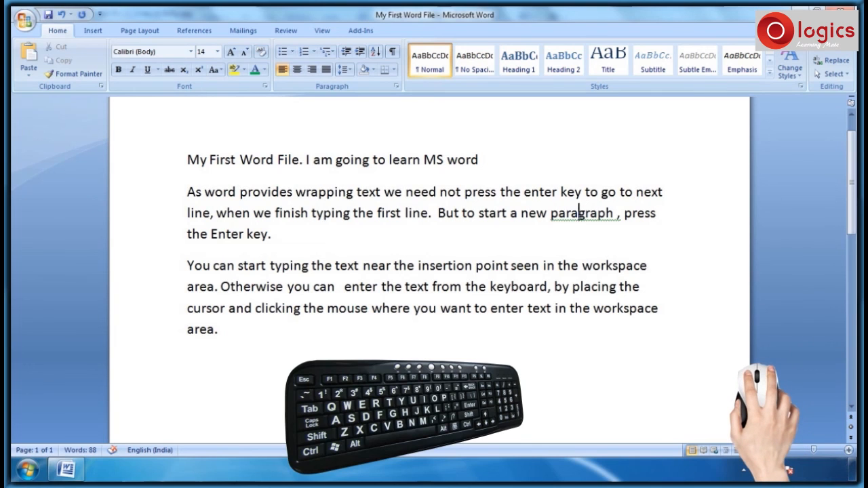
right_click(579, 215)
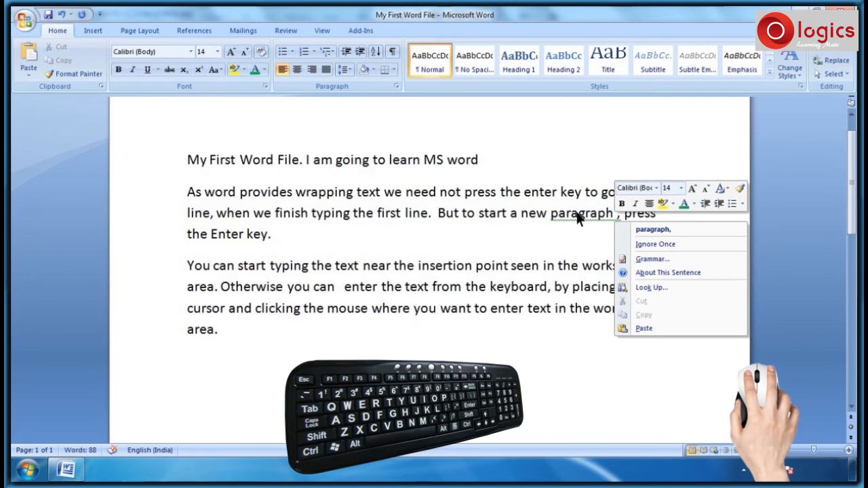